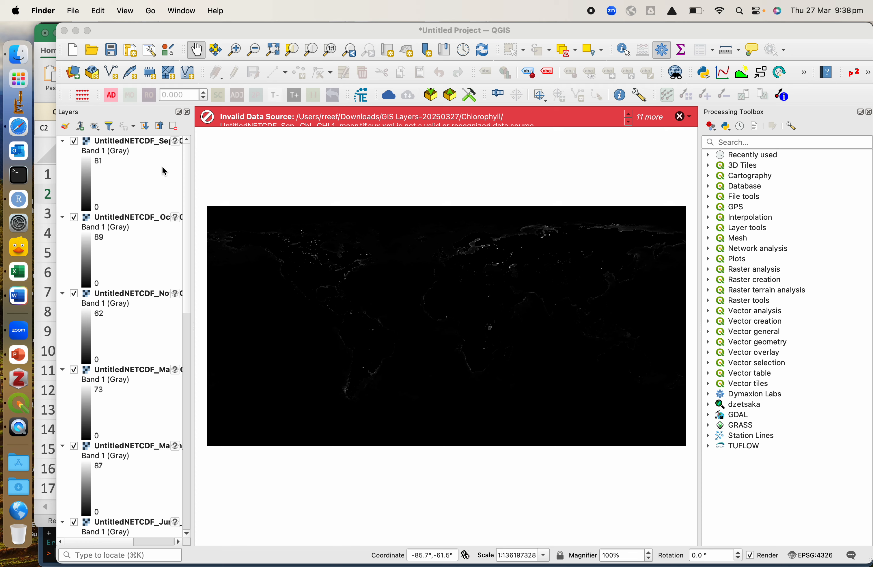
Open the Raster Calculator and set the output CRS to the project CRS, EPSG:4326 - WGS 84.
click(342, 32)
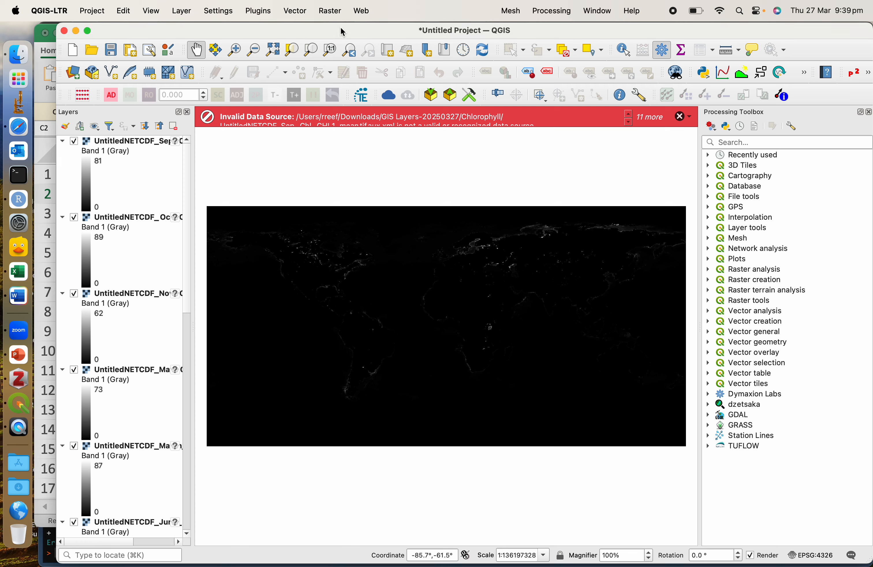
click(334, 13)
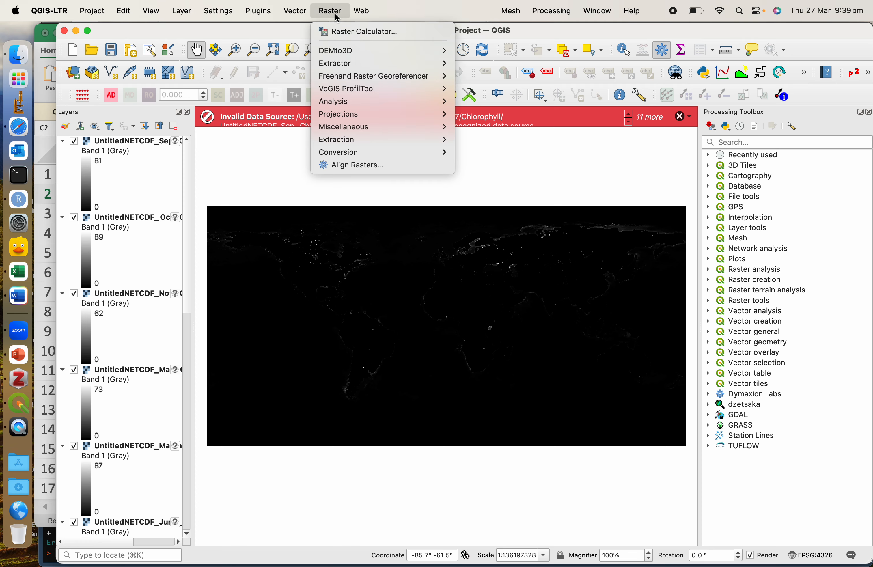
click(338, 32)
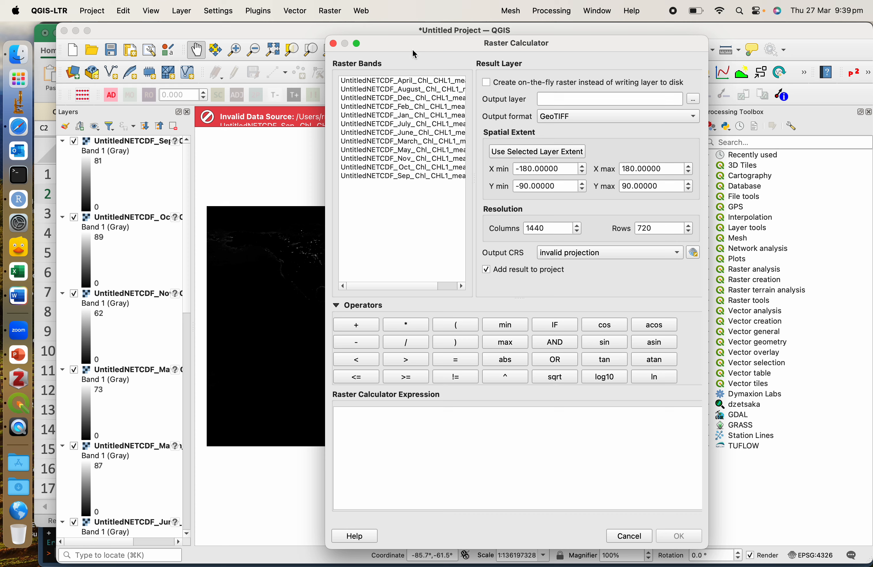
click(337, 11)
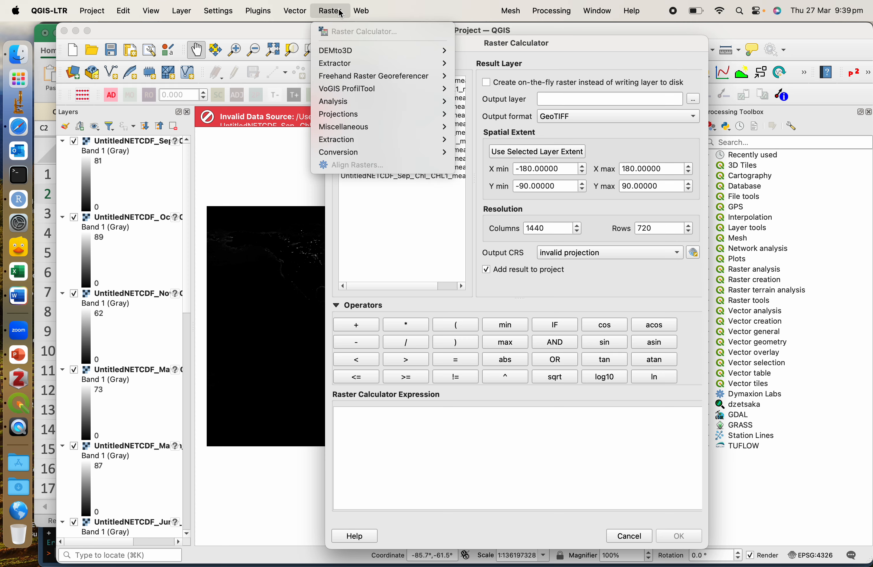
click(573, 42)
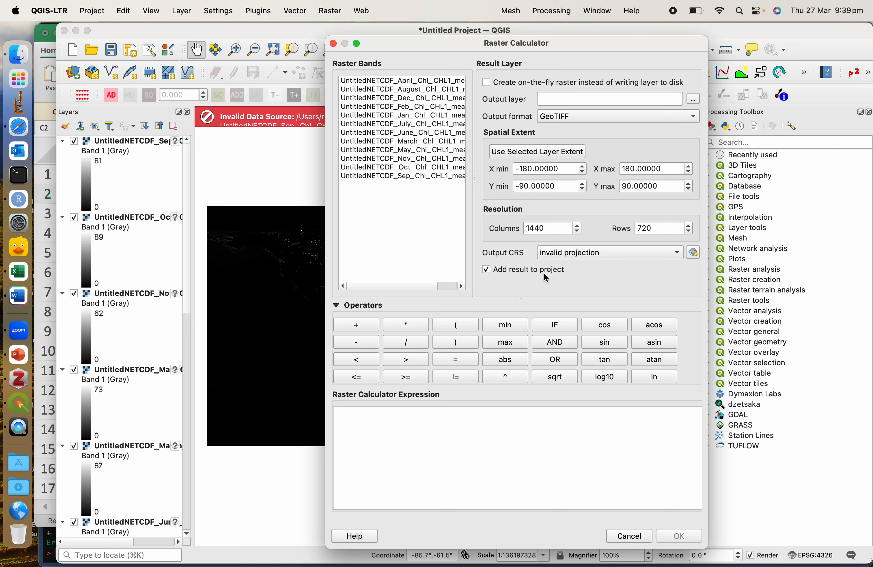
click(581, 259)
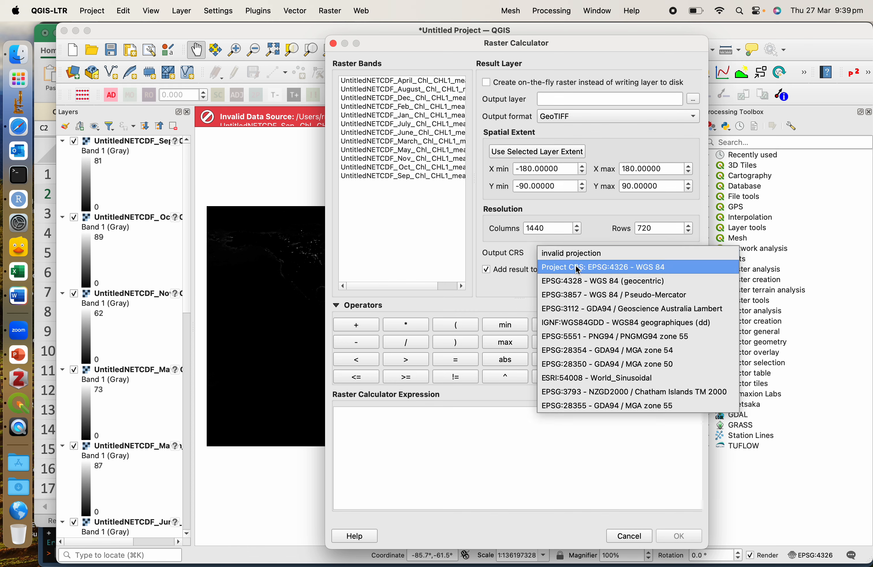
click(577, 268)
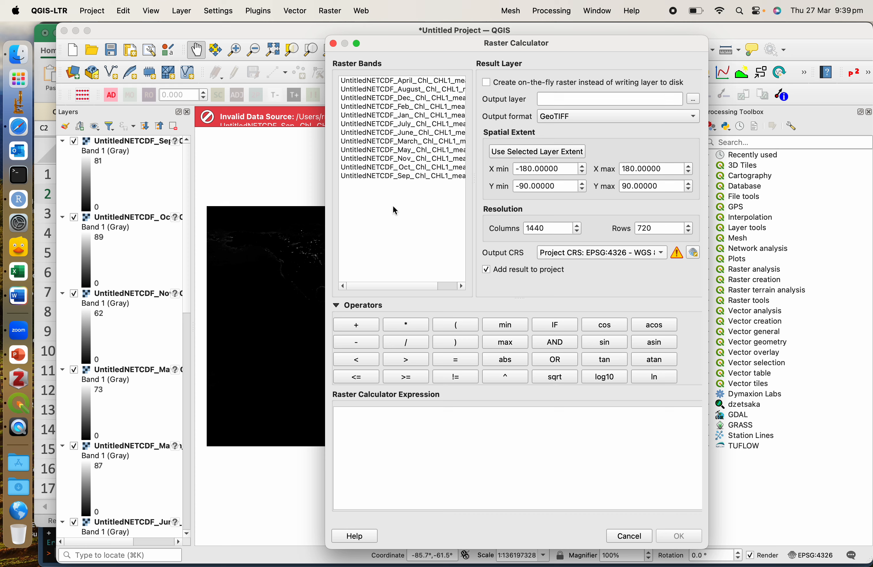
Build a raster expression that sums the April, August and December chlorophyll mean bands in parentheses and divides by 3.
text(()
double_click(378, 83)
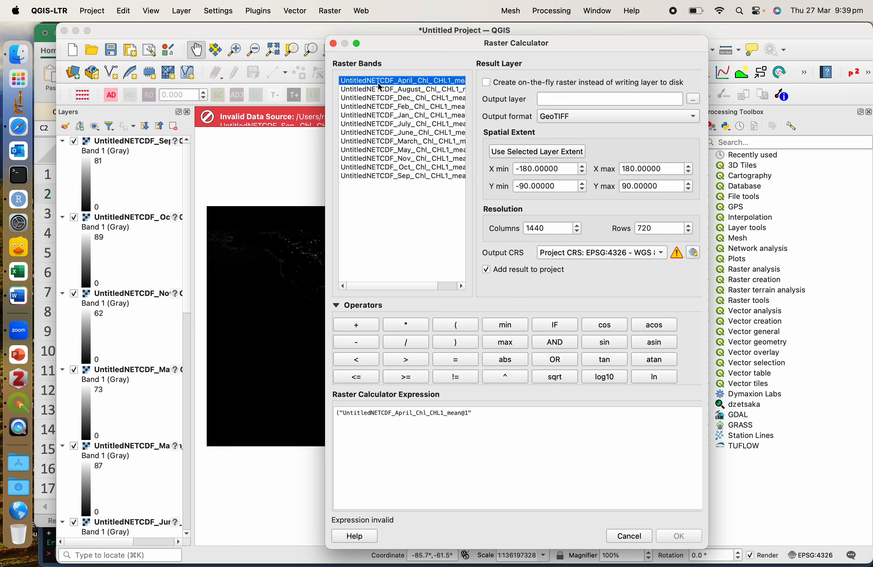
text(+)
double_click(422, 90)
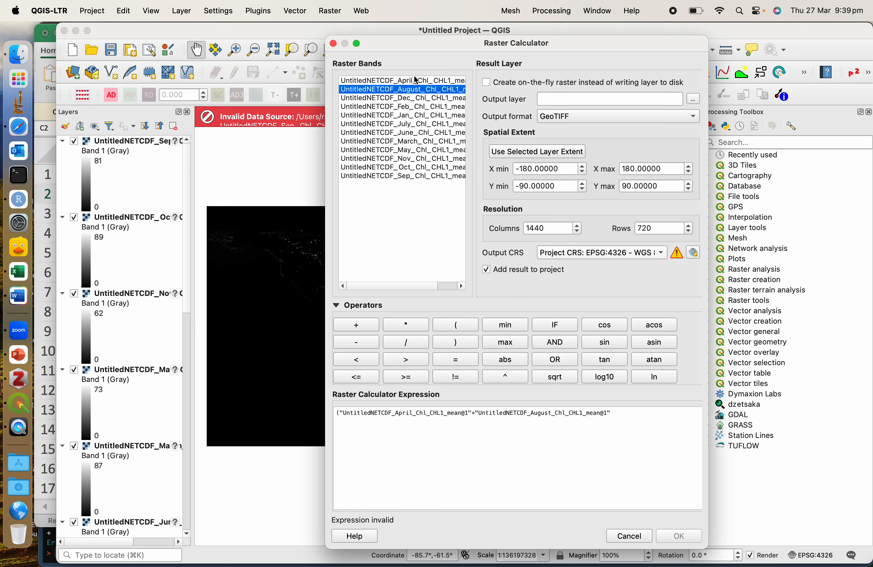
click(625, 413)
text(+)
double_click(414, 99)
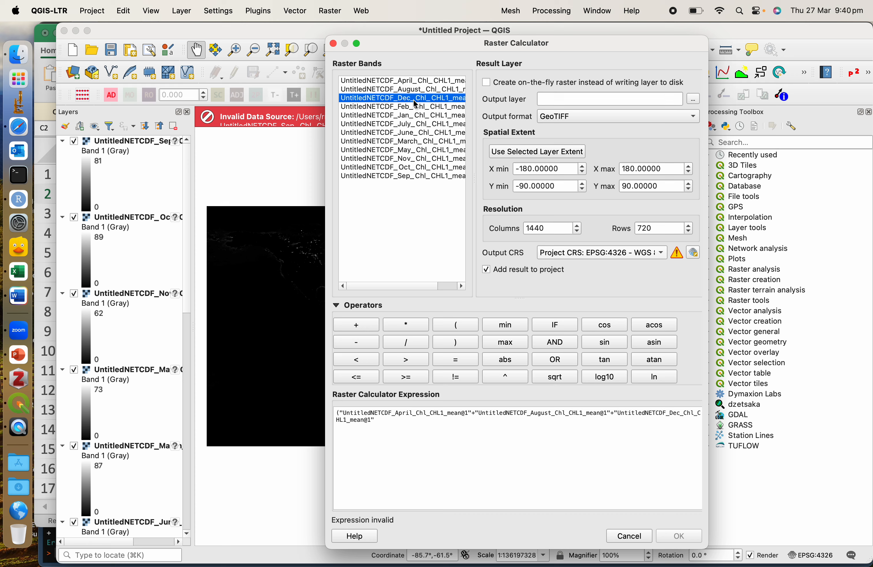
click(409, 418)
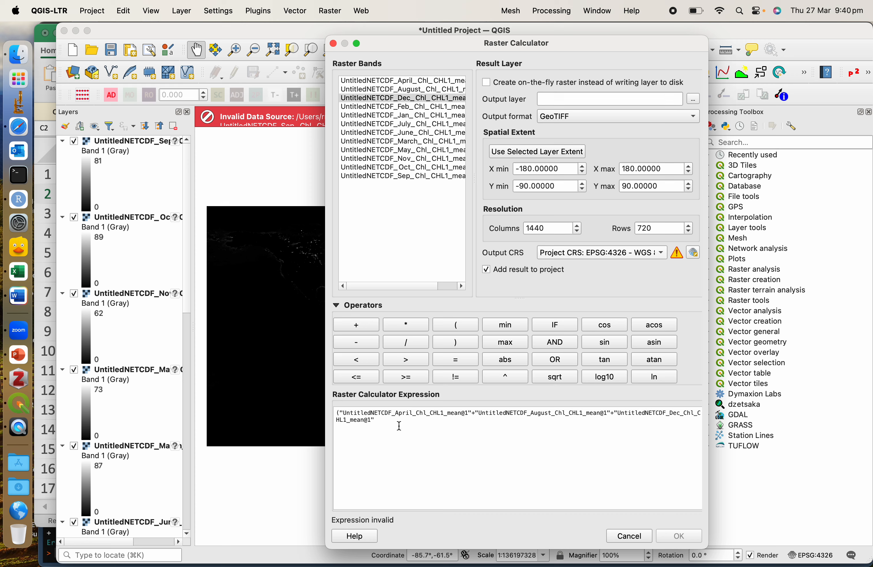
text()/3)
drag(396, 421, 331, 412)
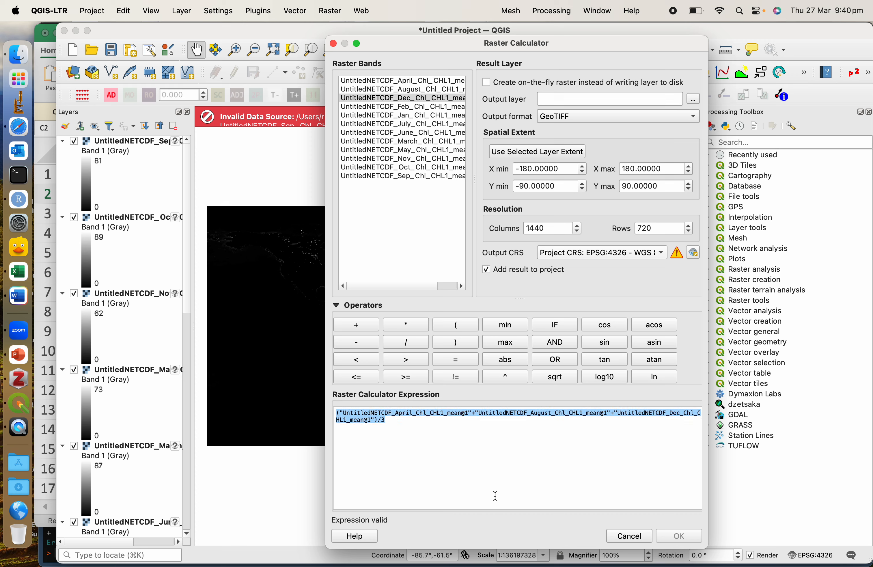
Save the output layer as globalmean on the Desktop and run the raster calculation.
click(620, 103)
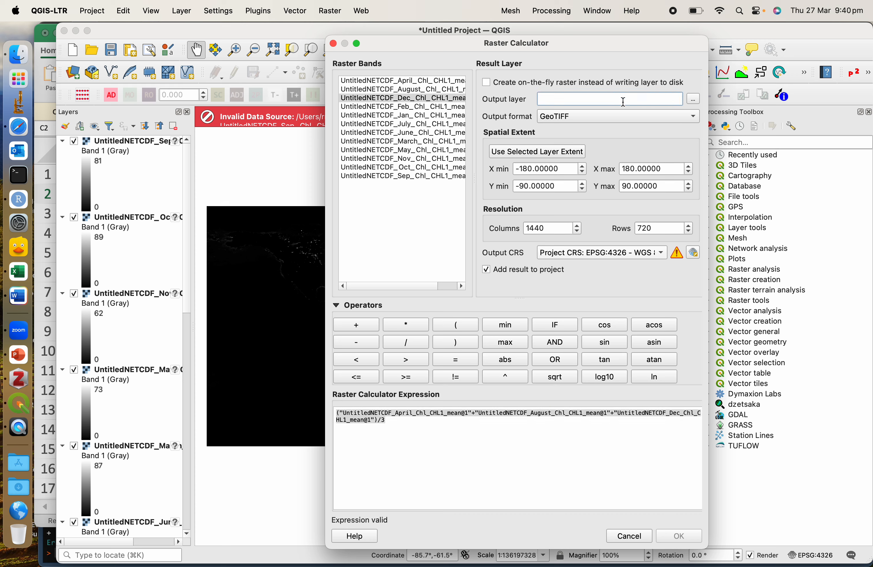
click(693, 99)
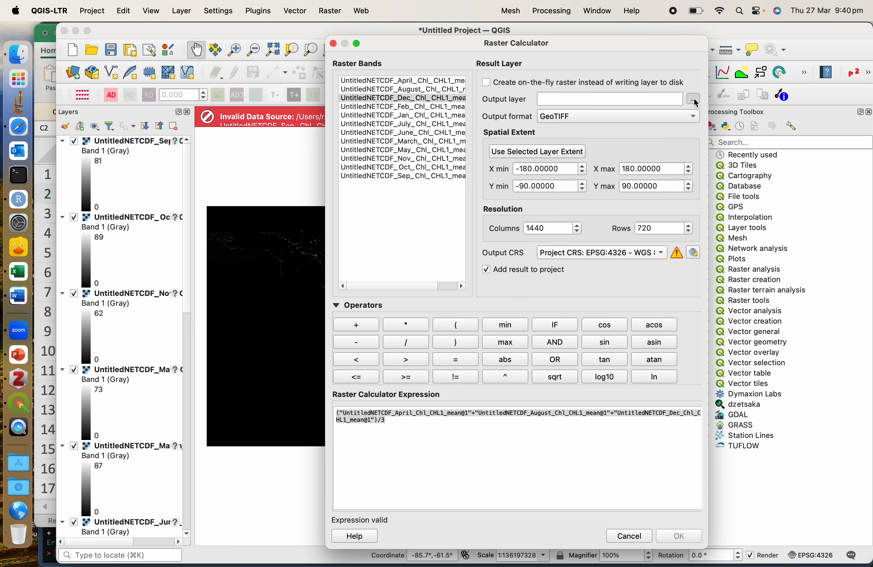
text(g)
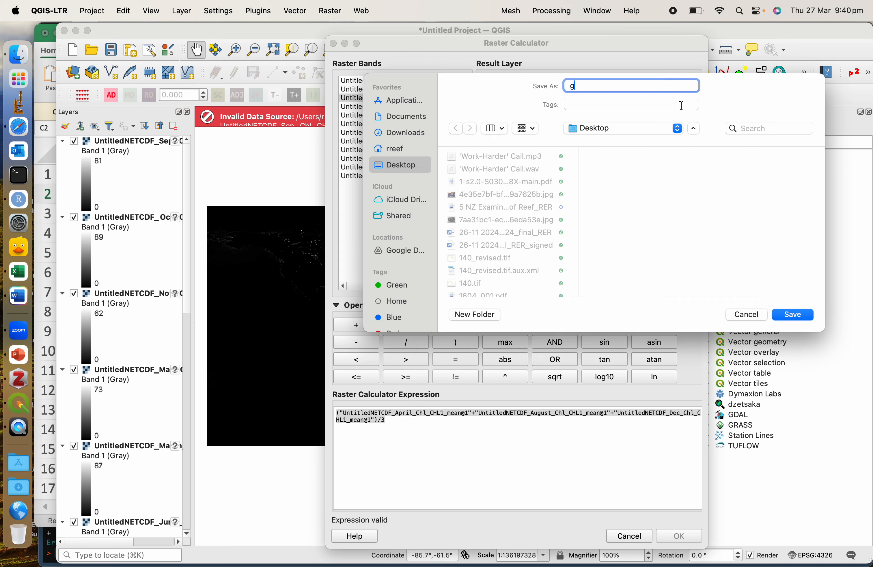
text(lobalmean)
click(795, 314)
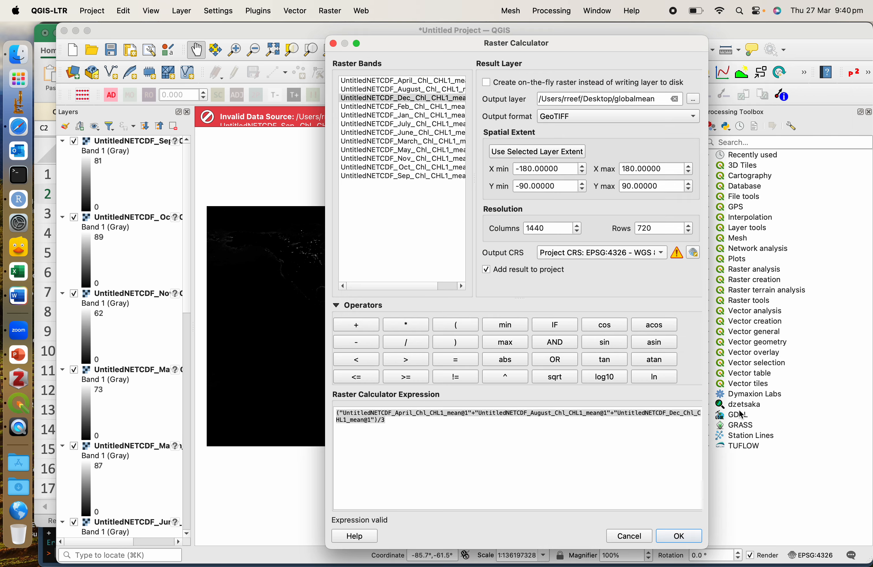
click(680, 537)
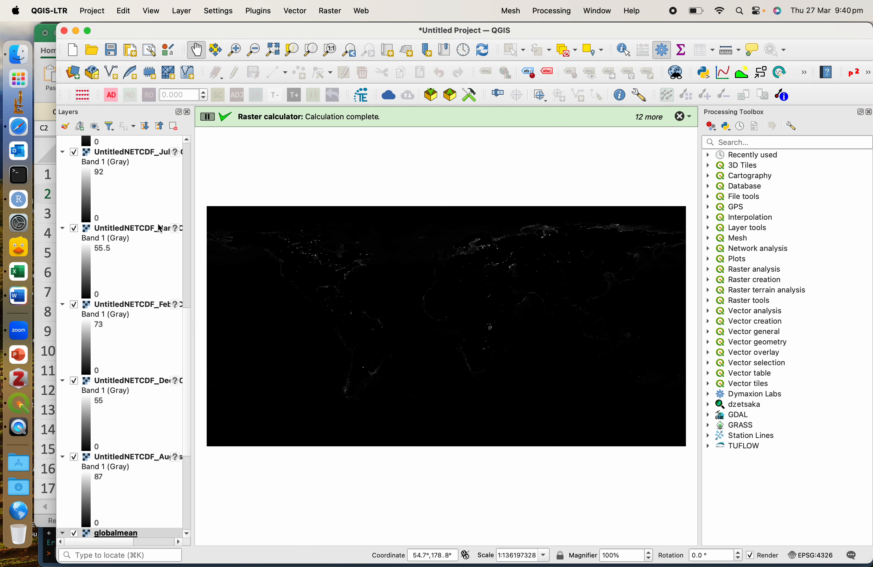
Hide all layers and make only the globalmean layer visible.
scroll(120, 172, down, 10)
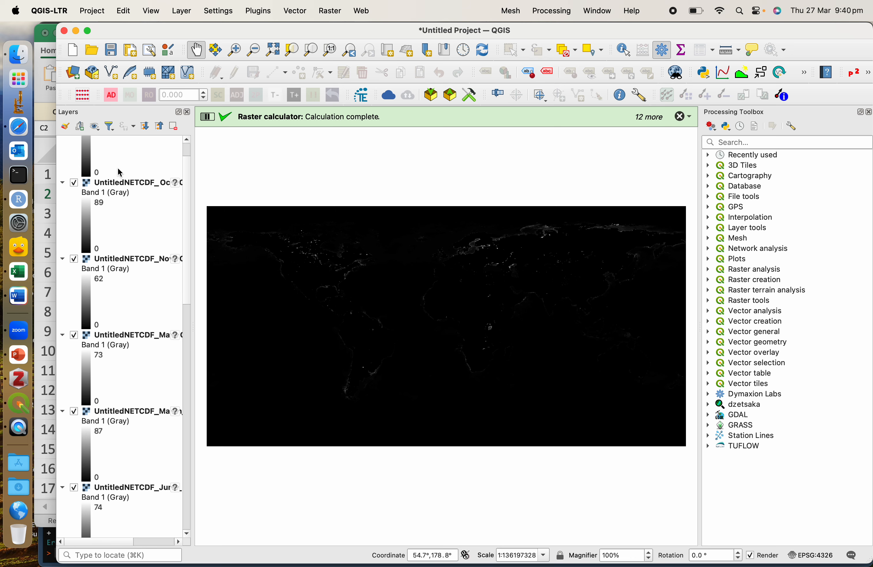
scroll(120, 172, up, 3)
scroll(121, 173, down, 3)
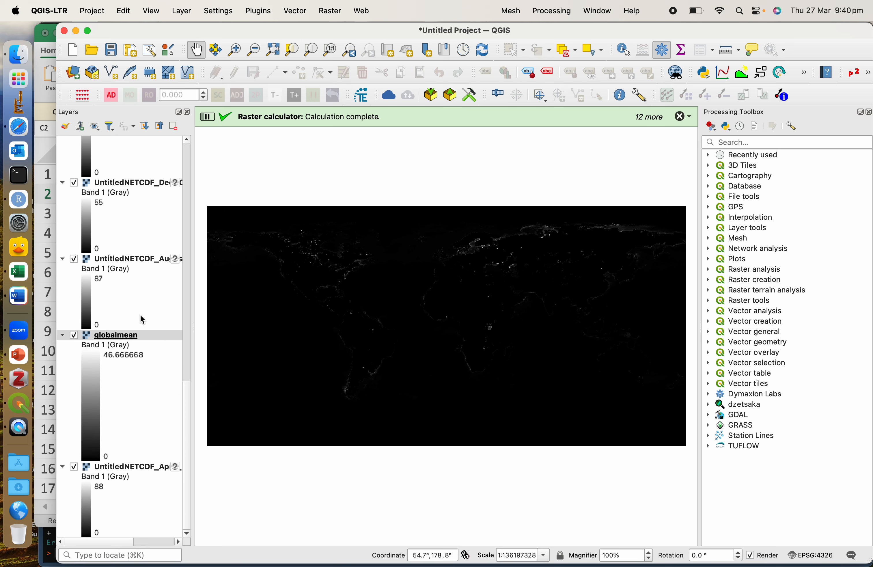
click(95, 126)
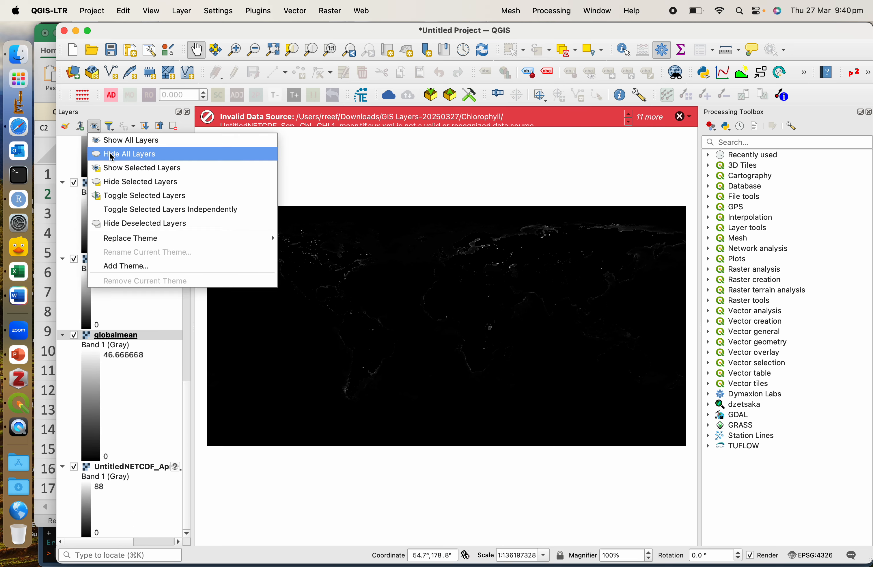
click(112, 159)
click(74, 335)
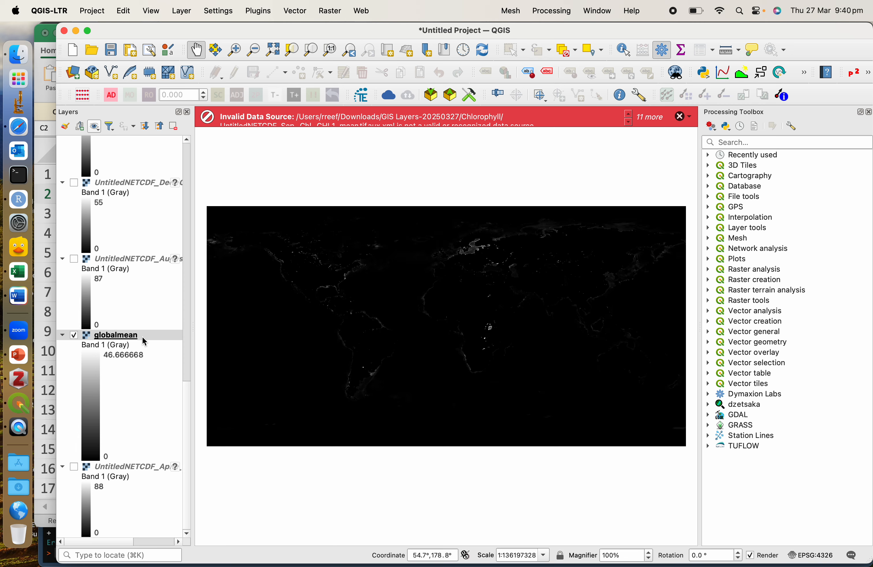
Start another raster calculation with the October chlorophyll mean band followed by +/3 in the expression.
click(331, 11)
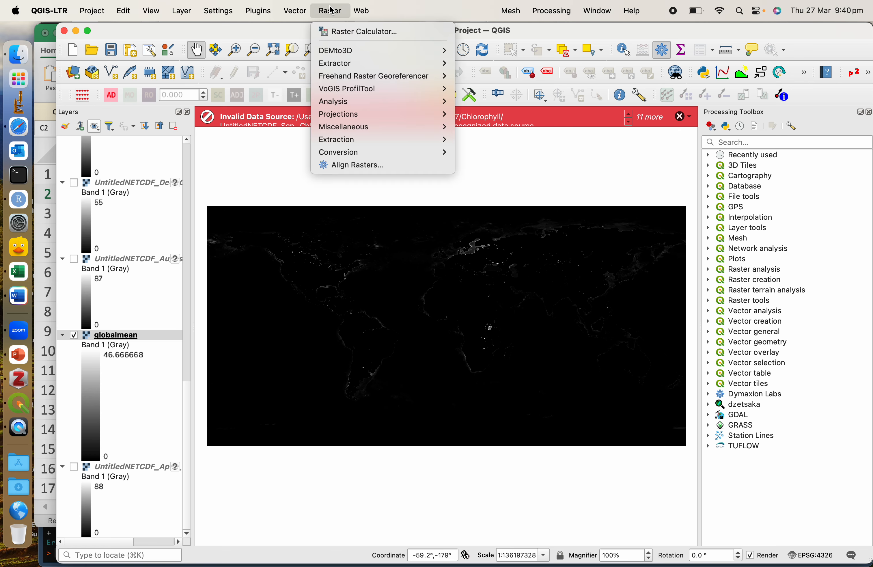
click(349, 31)
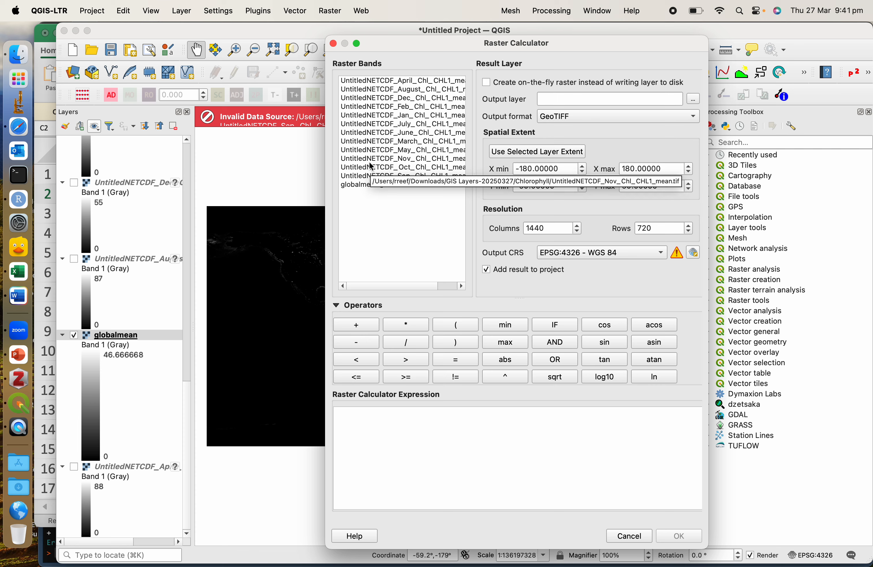
click(381, 444)
double_click(385, 167)
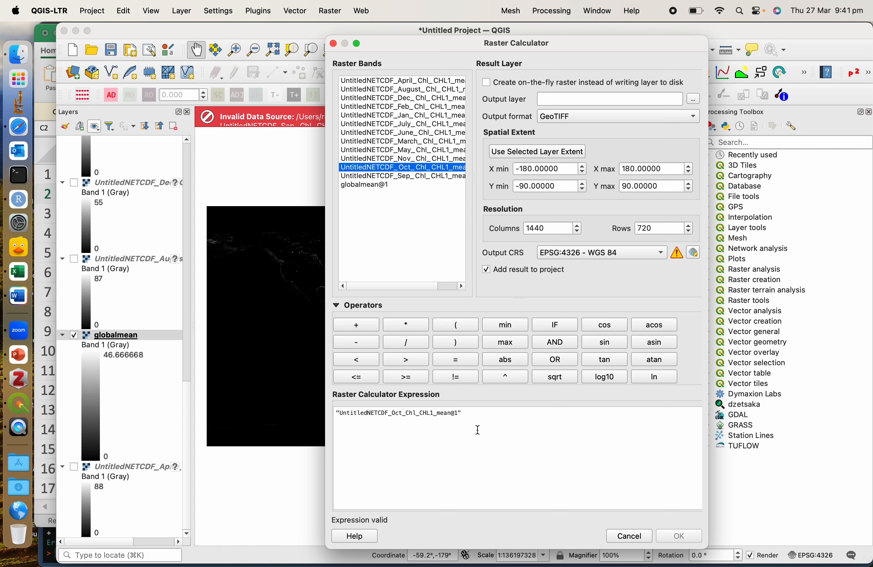
click(479, 417)
text(+)
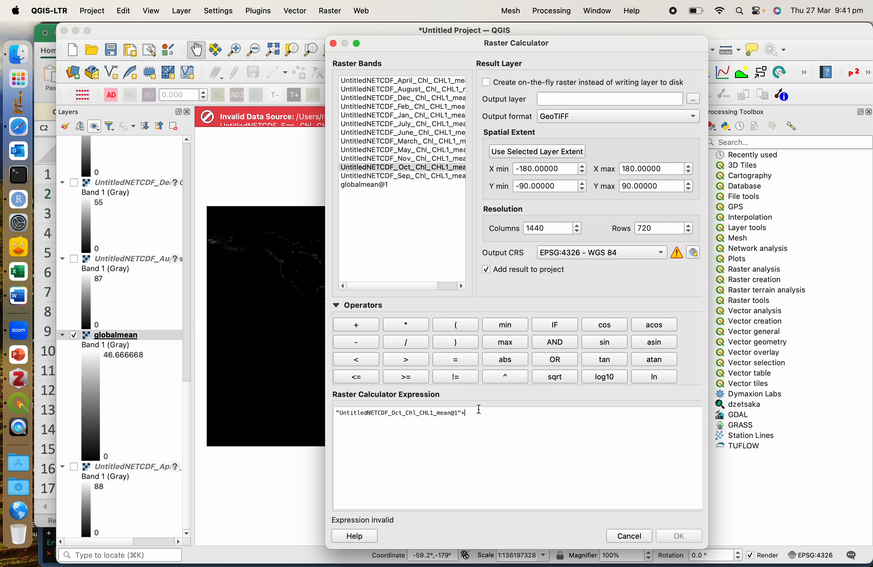
text(/3)
Try limiting the calculation's spatial extent to Y min 0 and Y max 90, and cancel the calculator.
drag(665, 188, 620, 187)
key(BackSpace)
text(0)
drag(561, 187, 508, 192)
text(0)
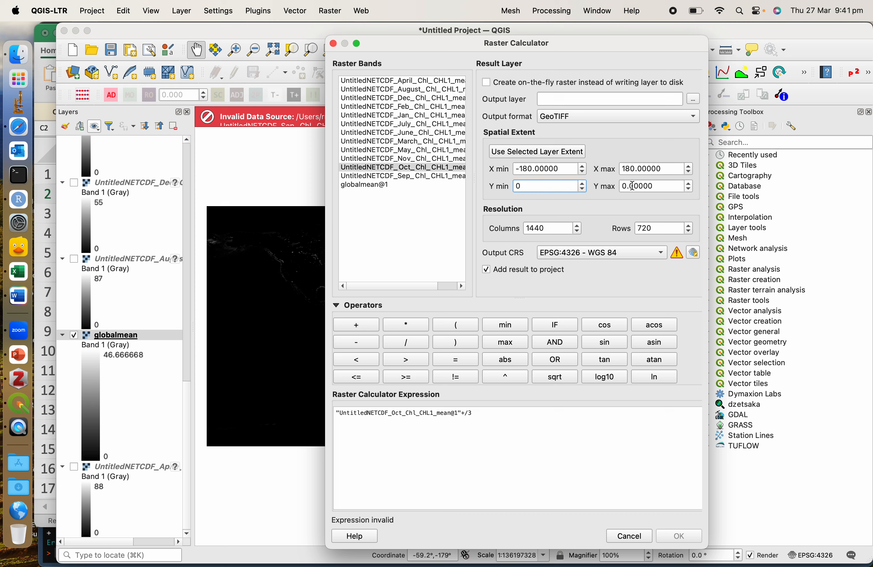
click(623, 186)
text(9)
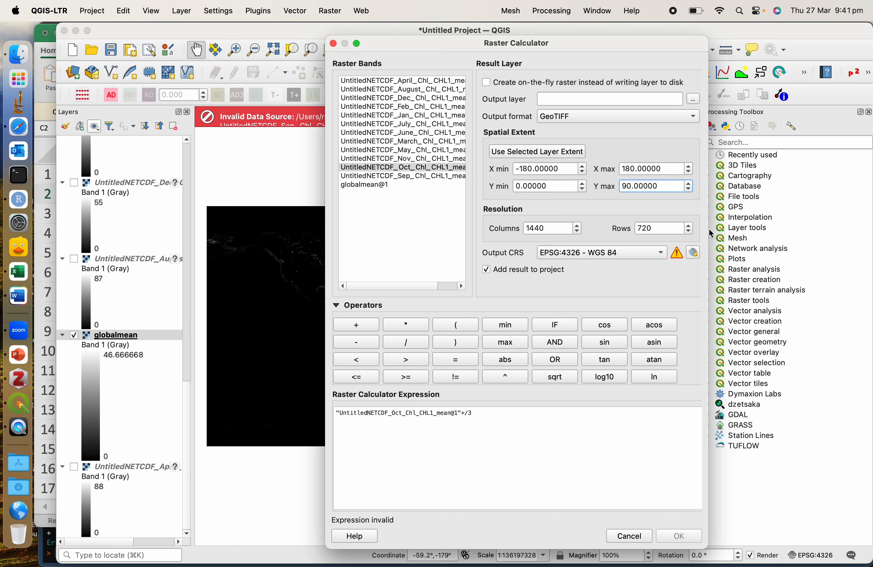
click(628, 536)
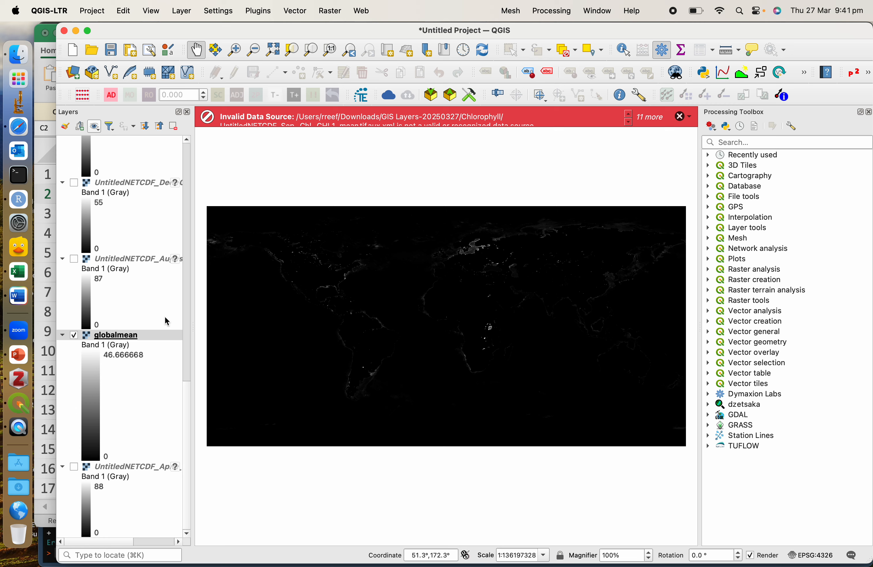
Try the GDAL raster Merge tool with the October and September chlorophyll means as input layers, and close it without running.
click(739, 143)
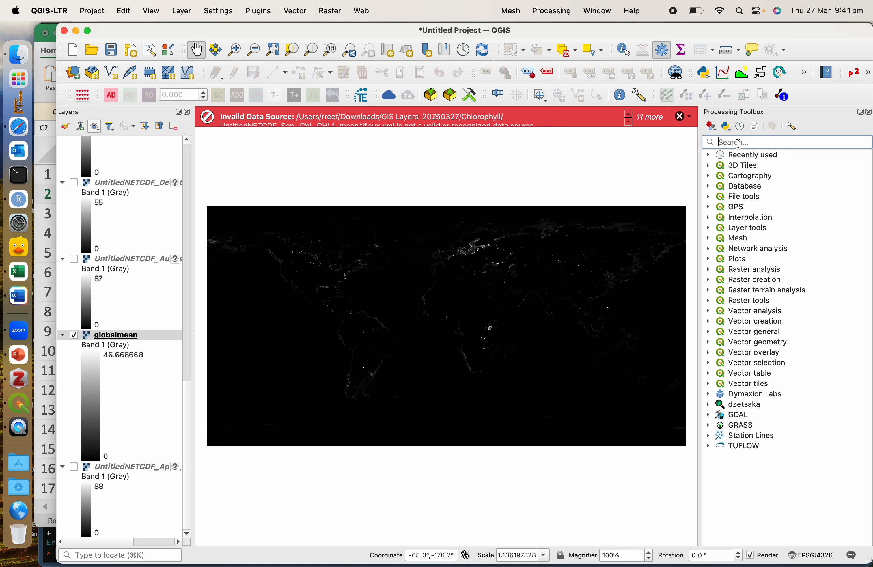
text(merge)
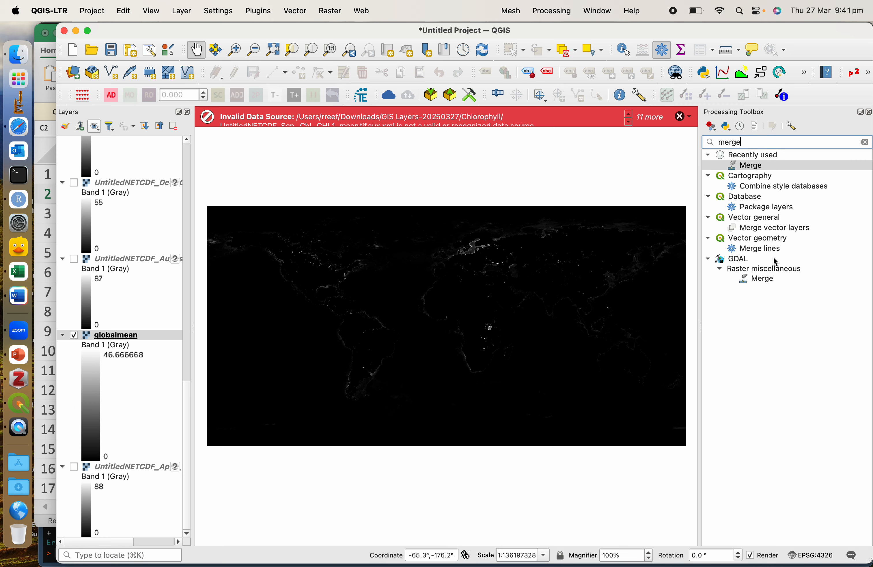
click(759, 280)
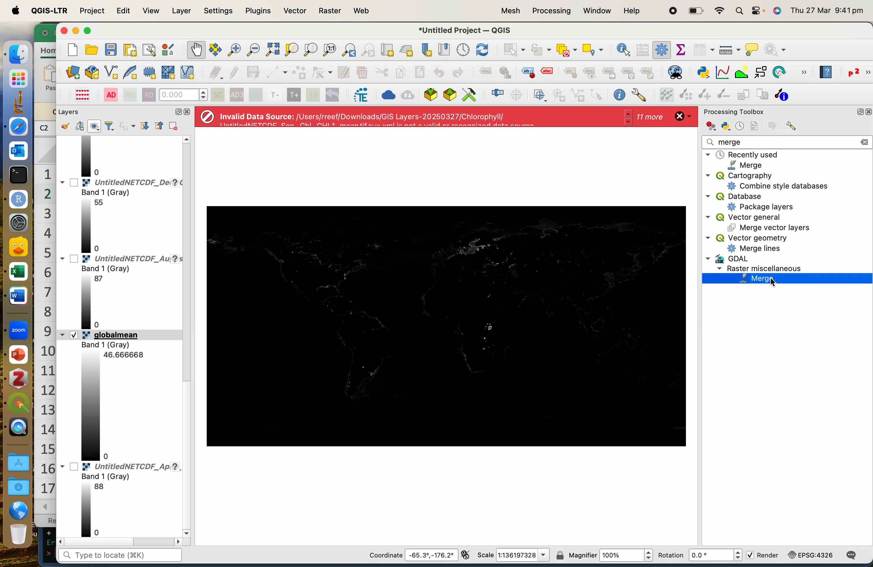
double_click(770, 277)
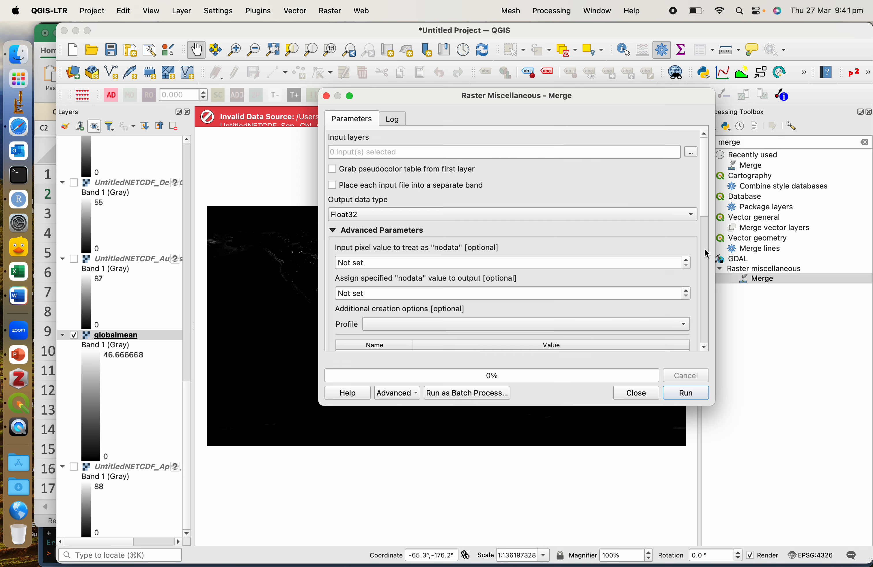
click(691, 153)
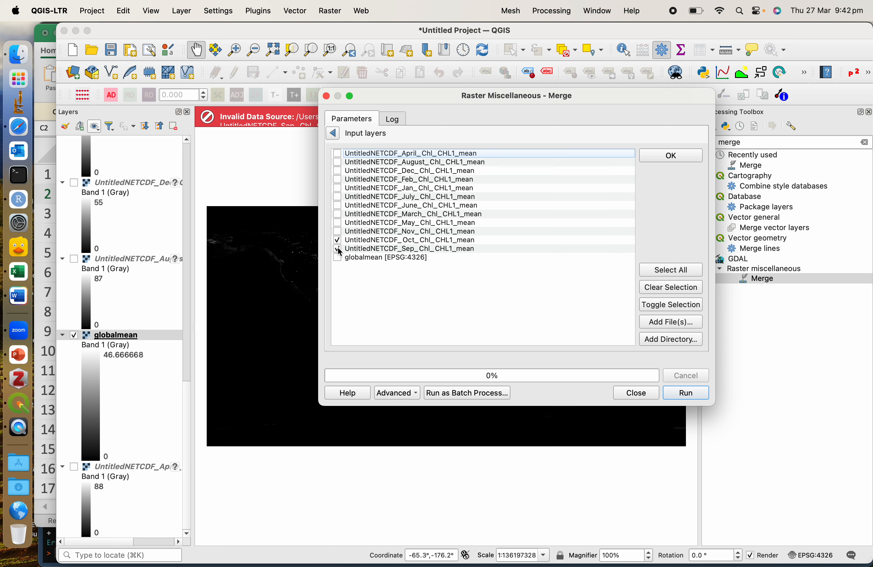
click(642, 395)
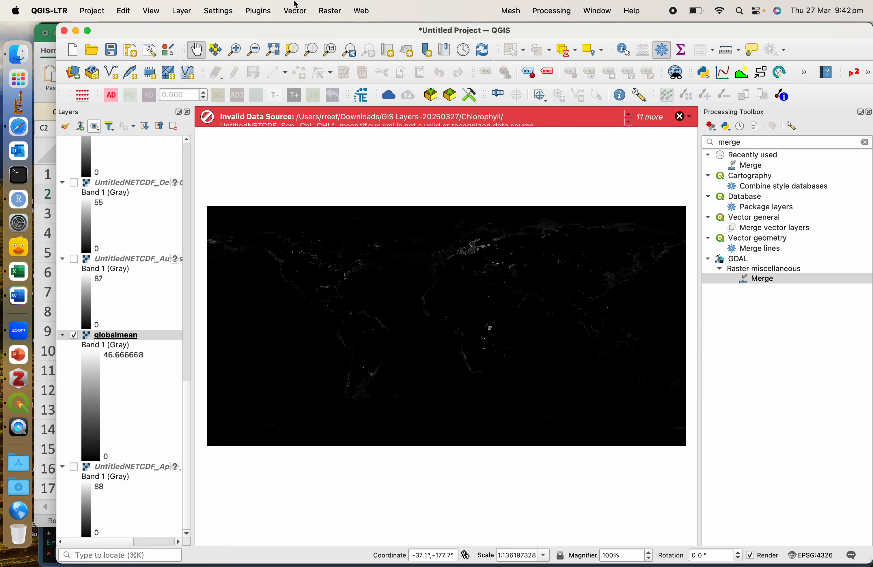
Start a raster calculation whose expression adds the November and October chlorophyll mean bands.
click(327, 11)
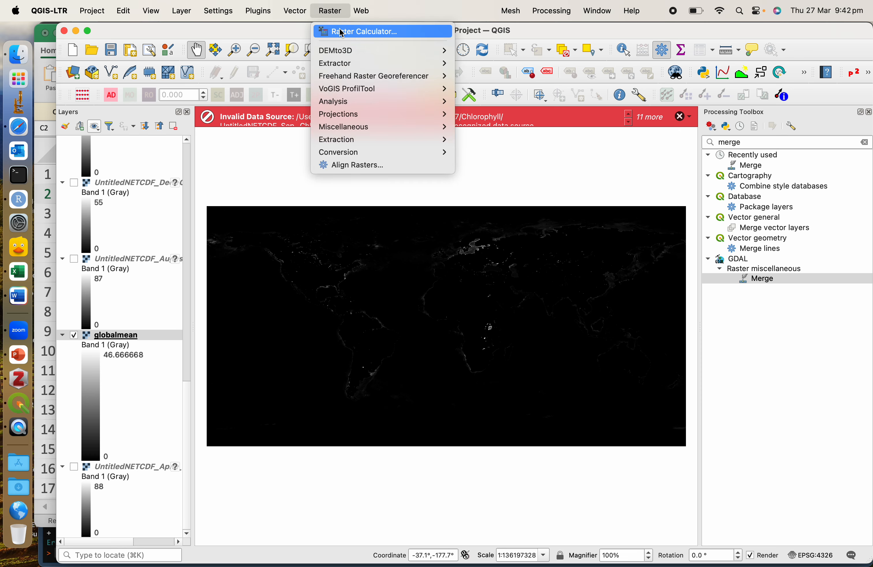
click(341, 33)
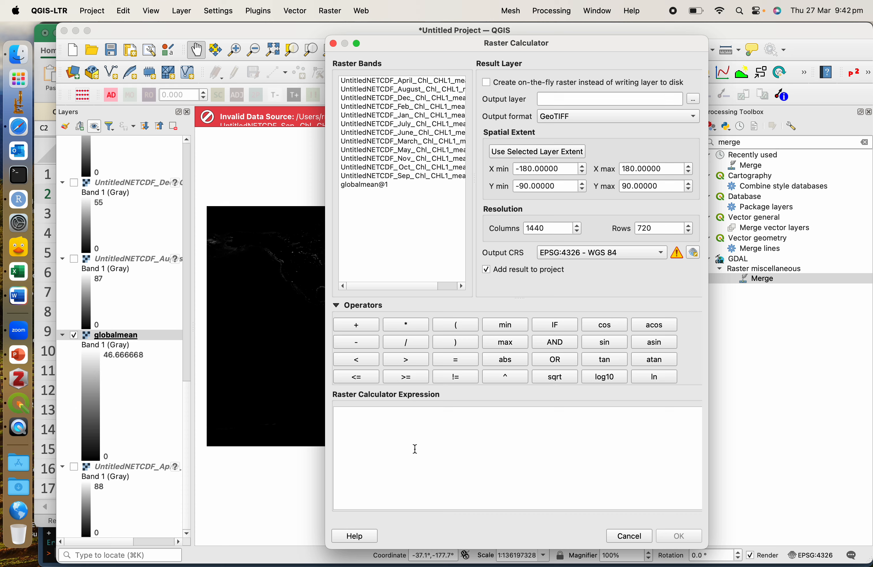
double_click(414, 159)
click(491, 420)
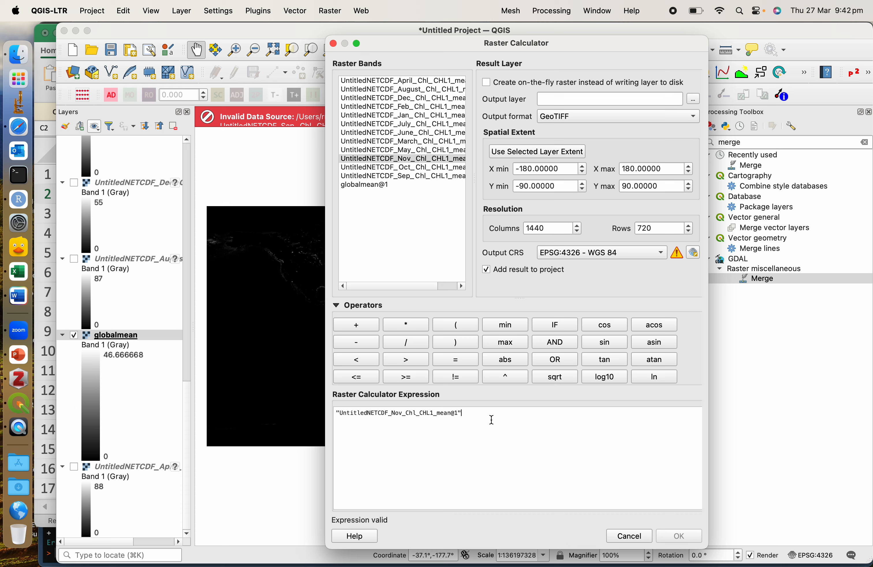
text(+)
double_click(393, 168)
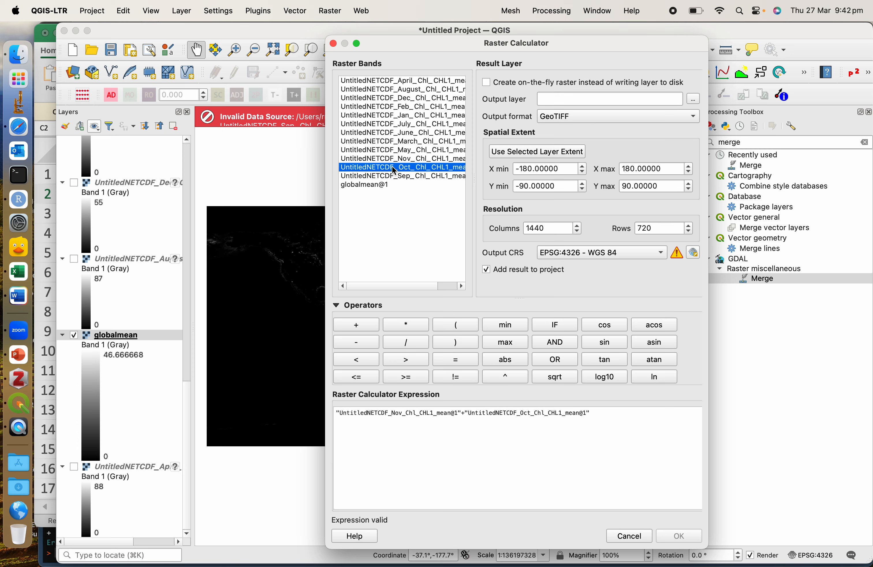
Set the output layer to merged_spring on the Desktop and run the raster calculation.
click(695, 98)
text(merg)
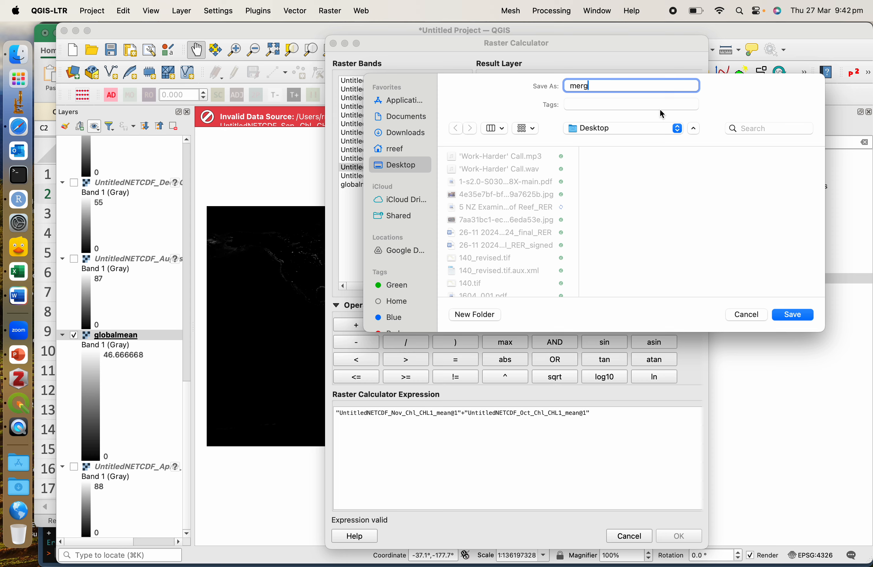
text(ed_spring)
click(805, 315)
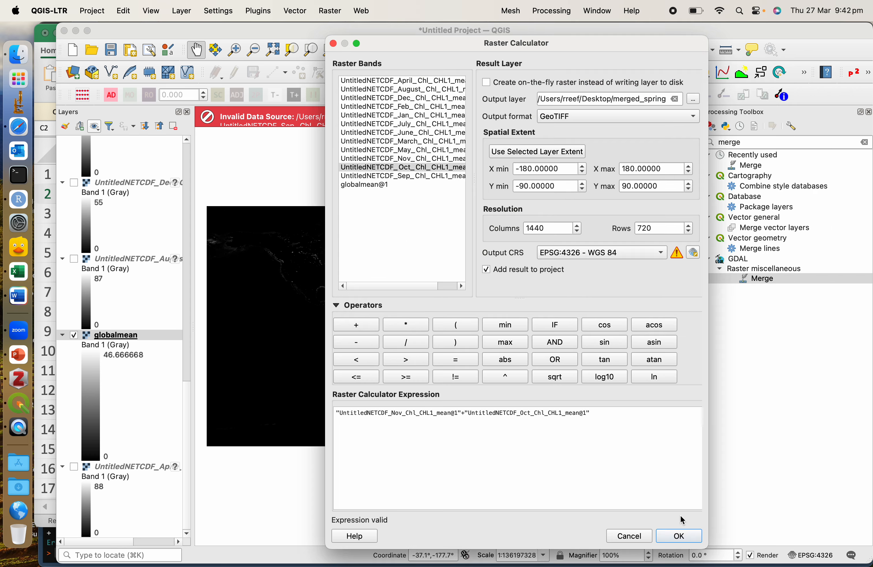
click(680, 537)
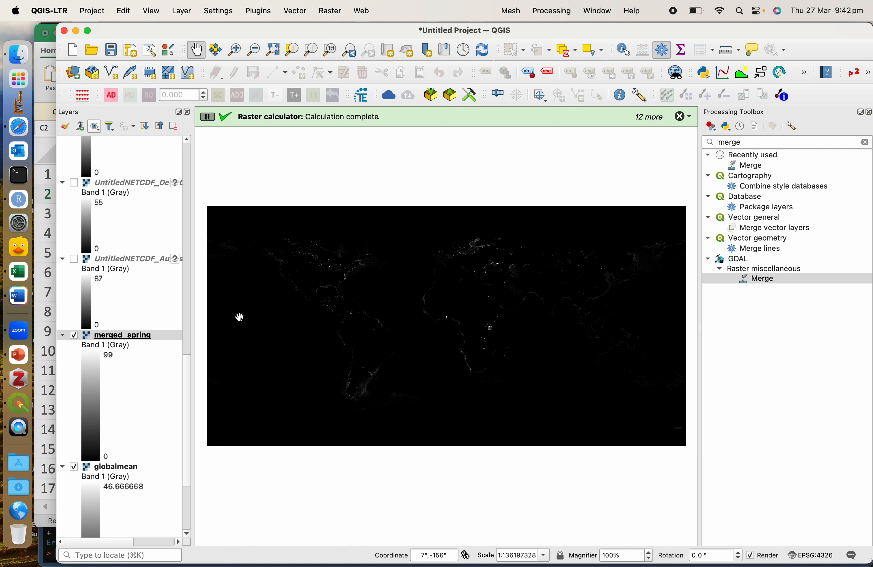